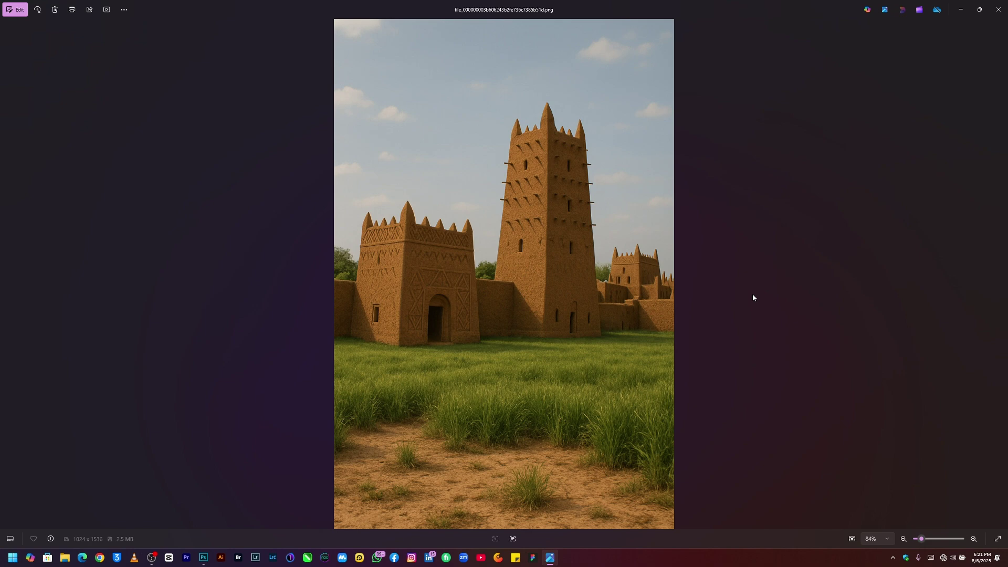
Hide every layer, then show only the Subject cutout over the blurred Generated Background
left_click(961, 9)
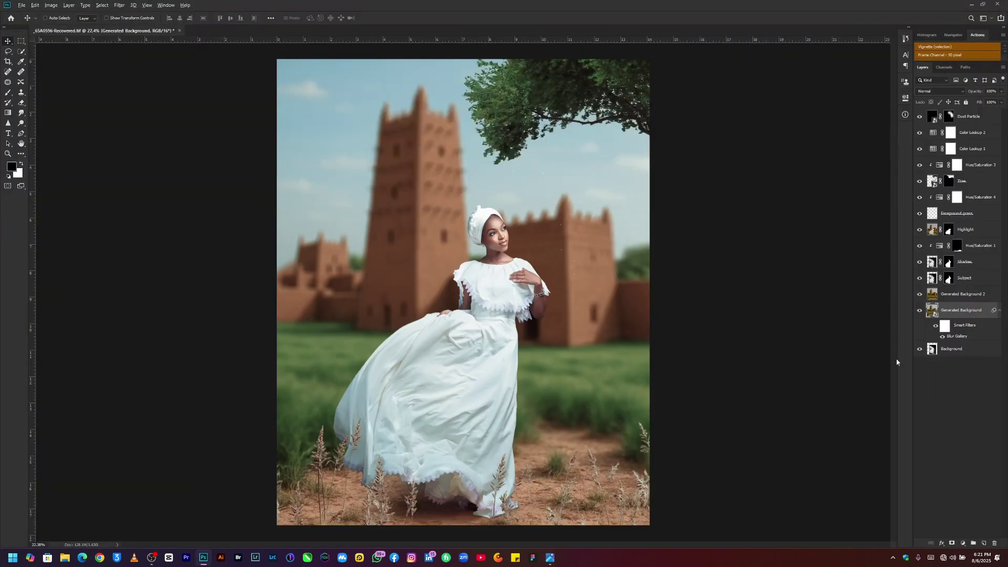
left_click(920, 350, "alt")
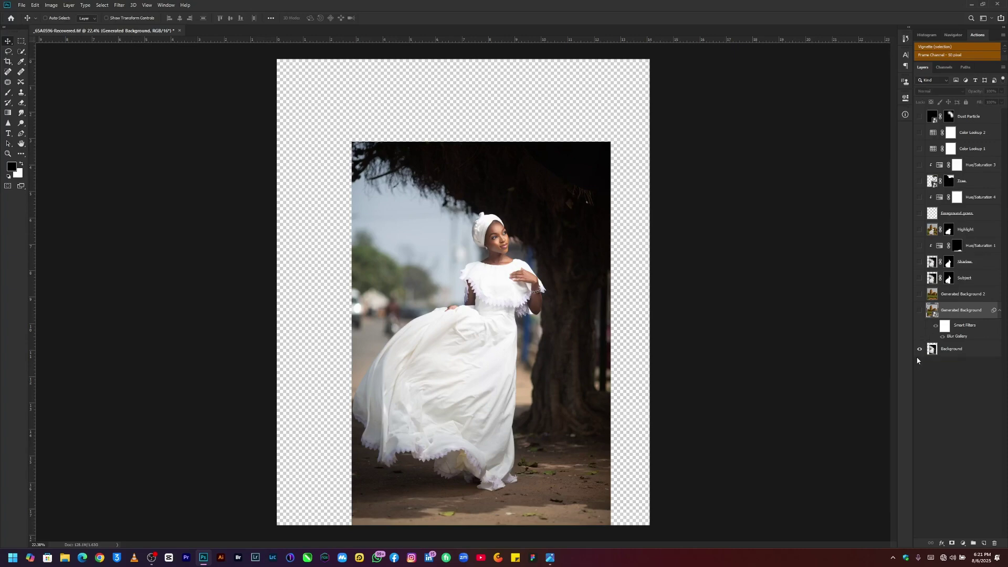
left_click(919, 349)
left_click(920, 280)
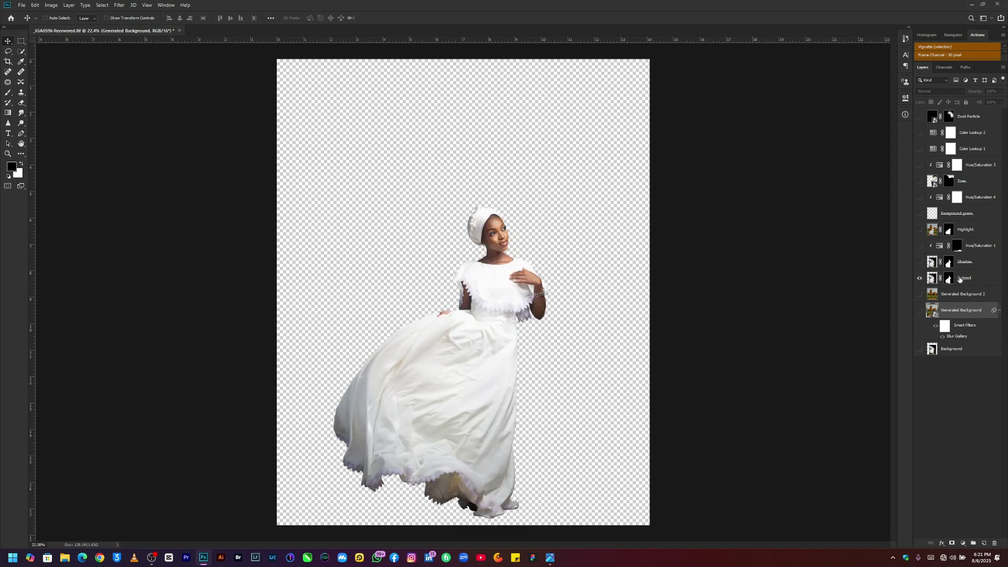
left_click(979, 283)
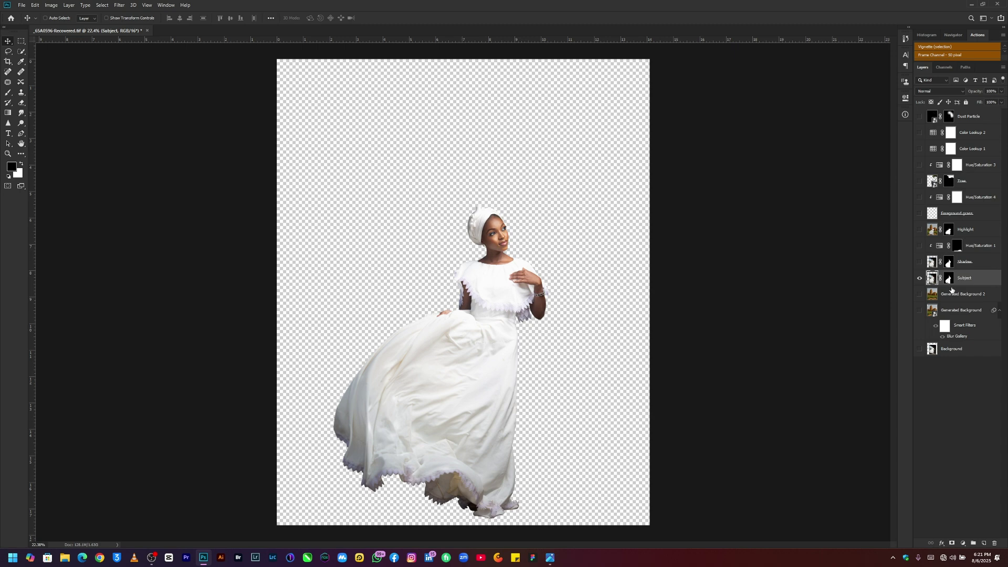
left_click(921, 310)
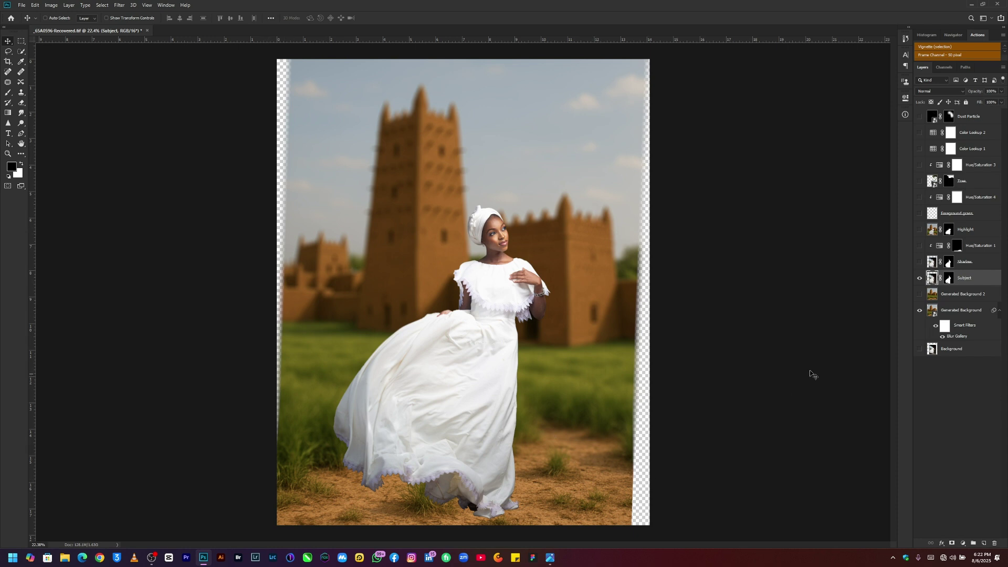
Select the Generated Background layer and browse the Blur Gallery filters without applying one
left_click(965, 312)
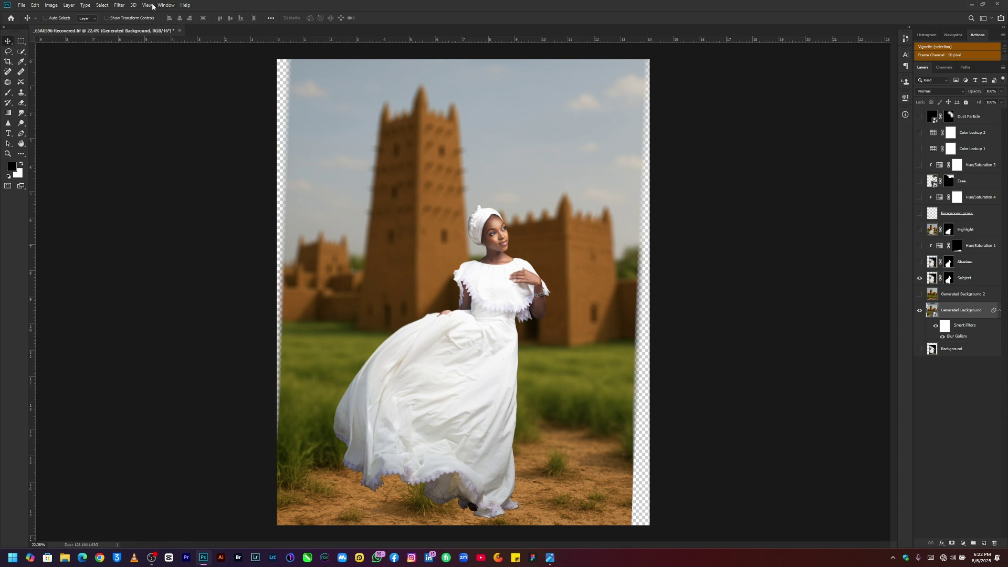
left_click(117, 6)
mouse_move(141, 103)
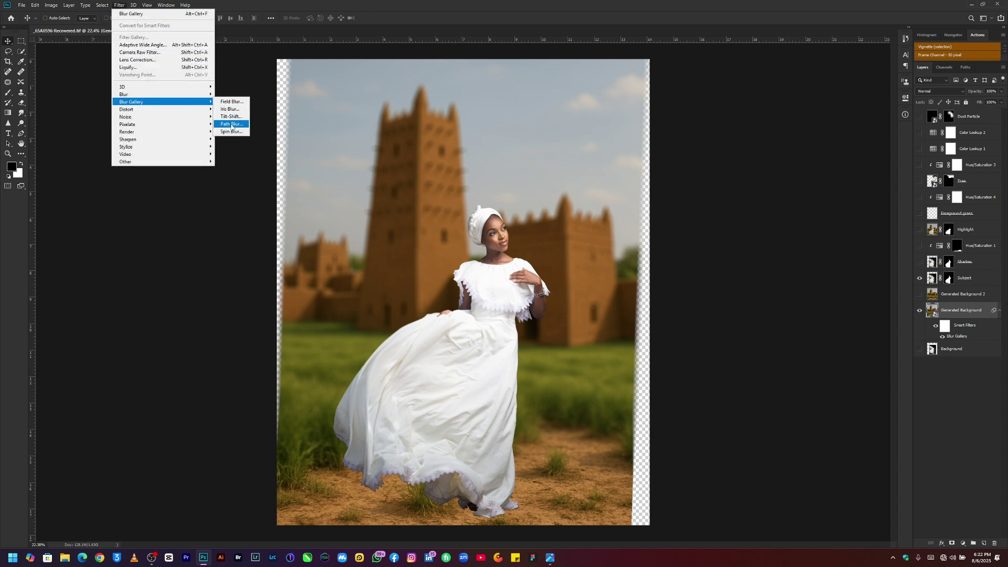
left_click(664, 284)
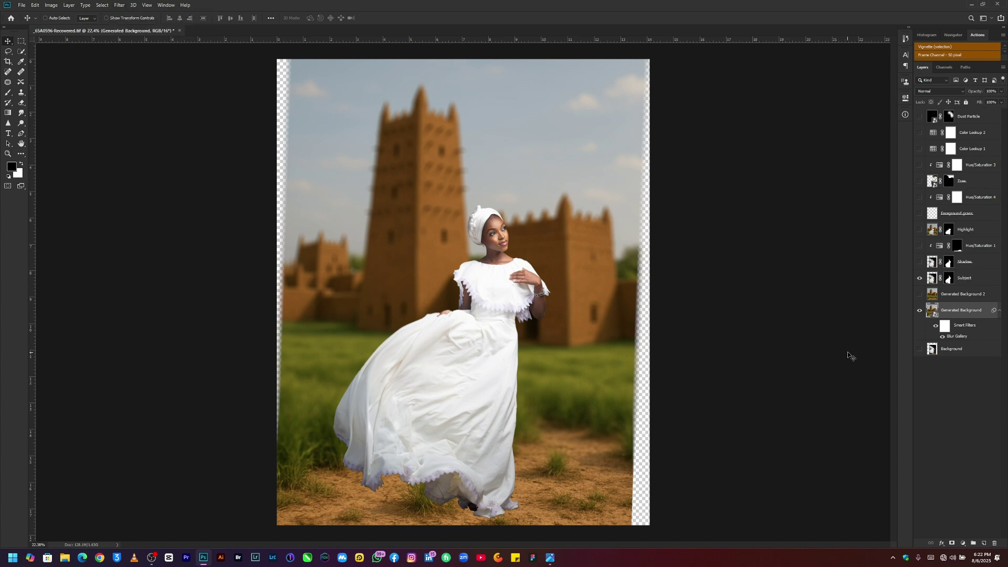
Turn on Generated Background 2 to fill the side strips, then restore the Subject and Shadow layers
left_click(921, 279)
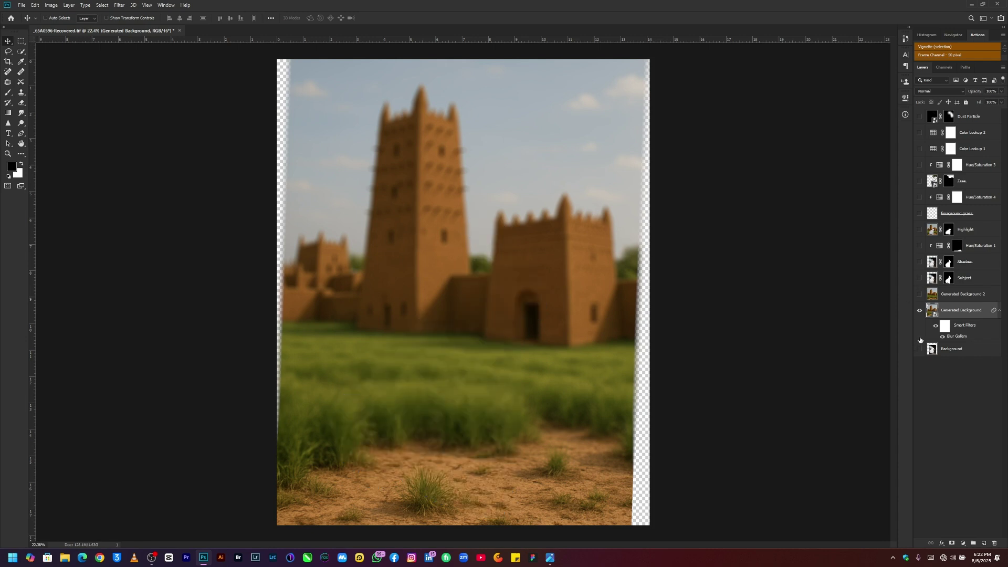
left_click(920, 295)
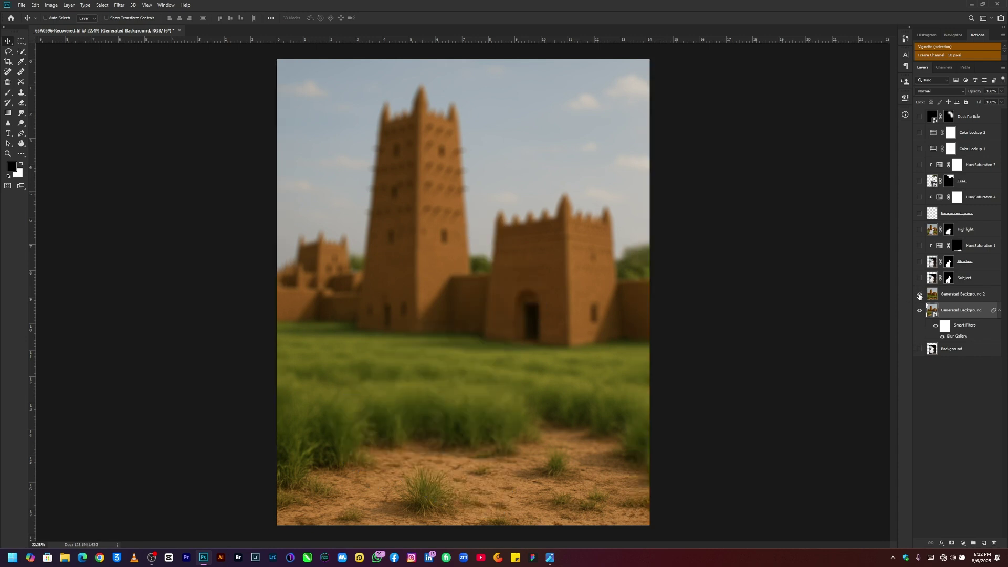
left_click(966, 300)
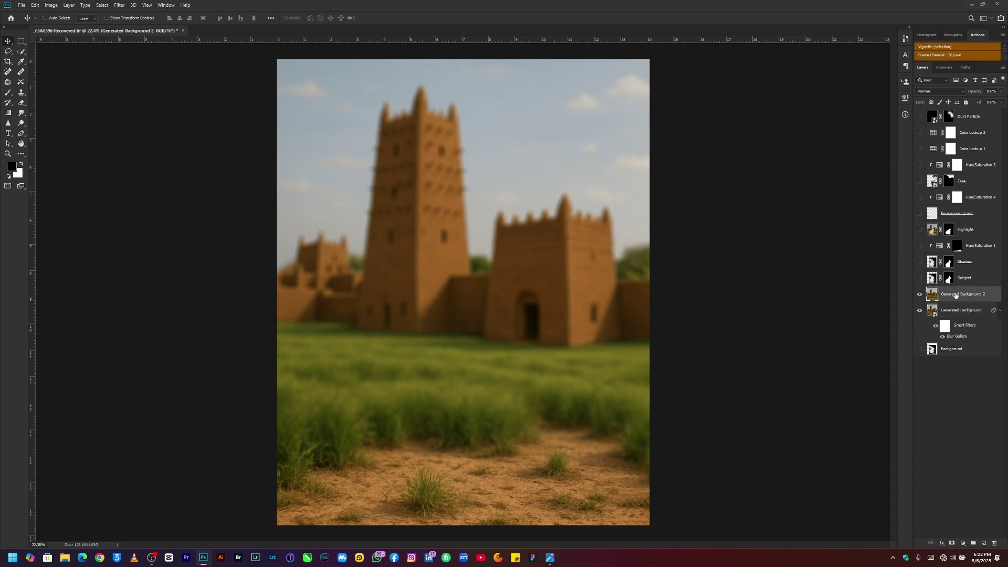
left_click(920, 295)
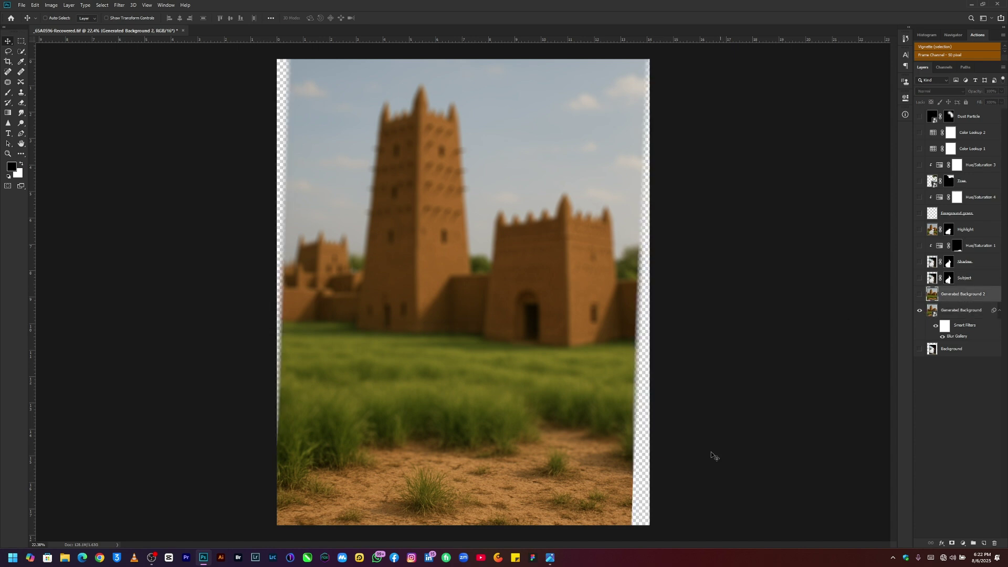
left_click(920, 297)
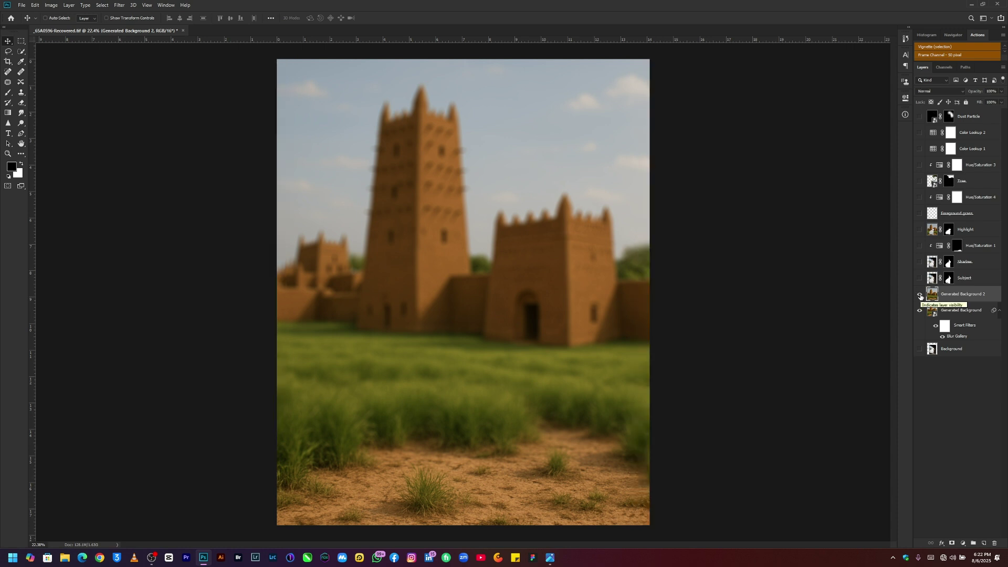
left_click(920, 278)
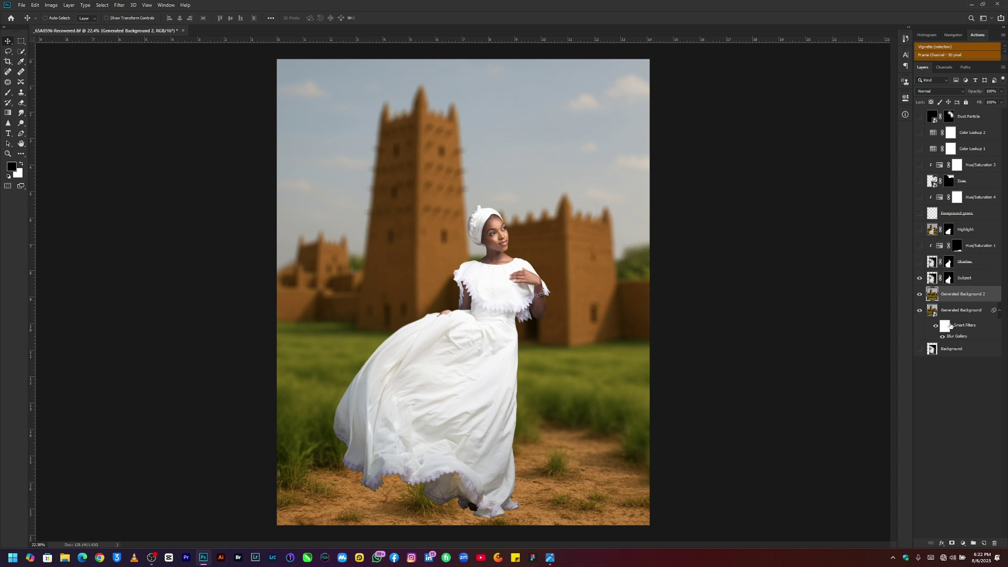
left_click(920, 263)
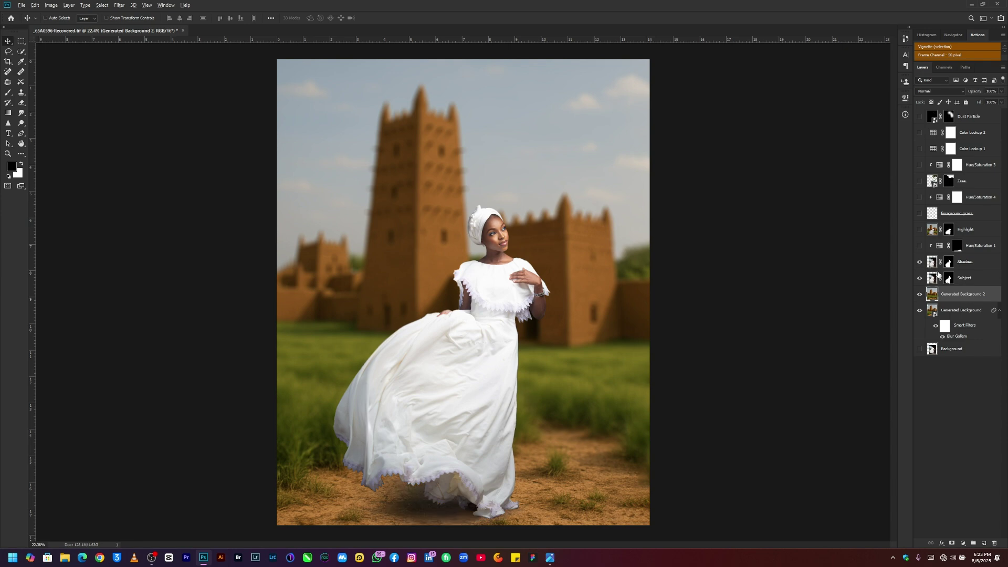
Re-enable the Shadow layer mask and toggle the shadow under the dress to compare
left_click(949, 262, "alt")
left_click(949, 263, "alt")
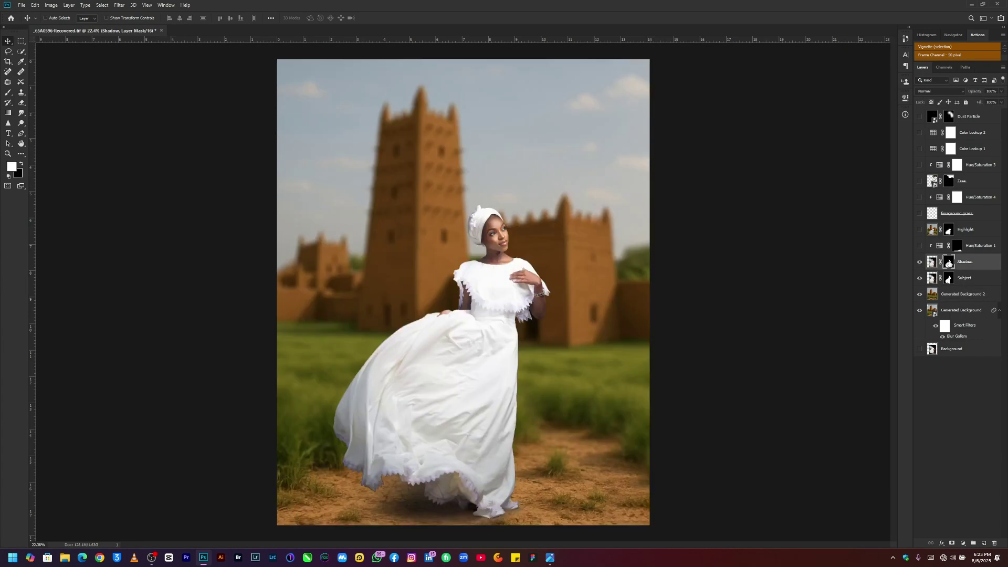
left_click(949, 263, "shift")
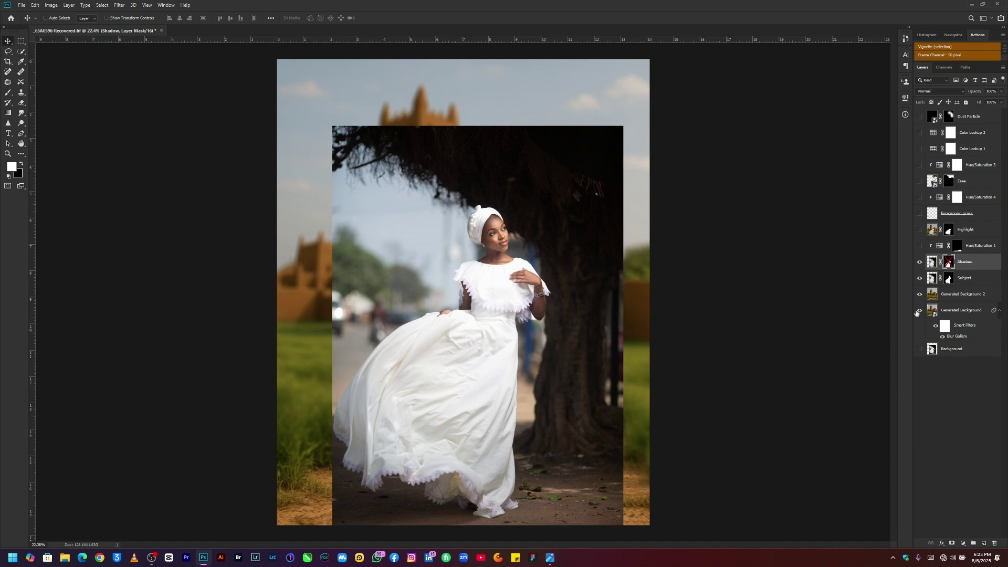
left_click(950, 265, "shift")
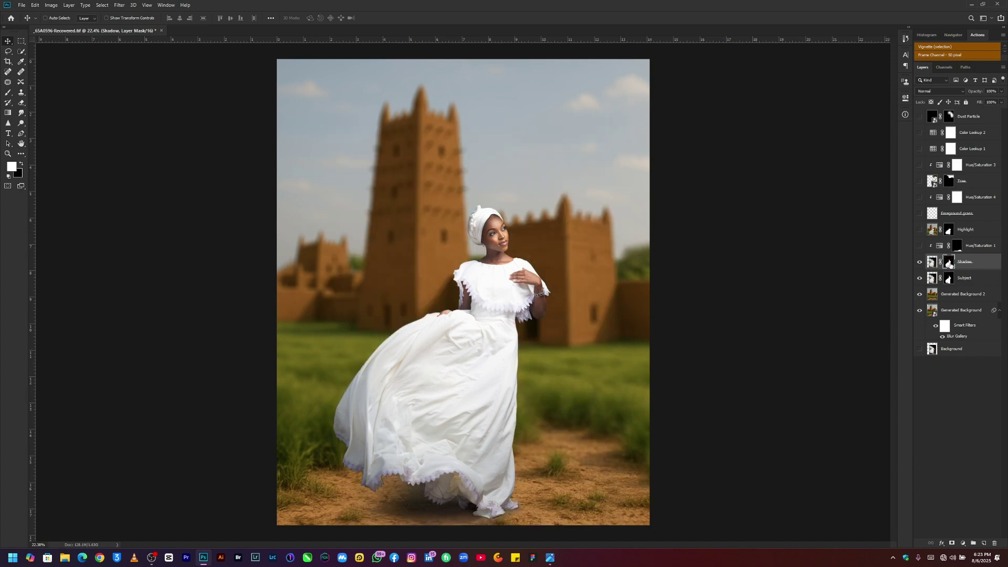
left_click(920, 262)
left_click(921, 262)
Compare Hue/Saturation 1 on and off, then show the Highlight layer on the dress
left_click(919, 248)
left_click(919, 248)
left_click(920, 231)
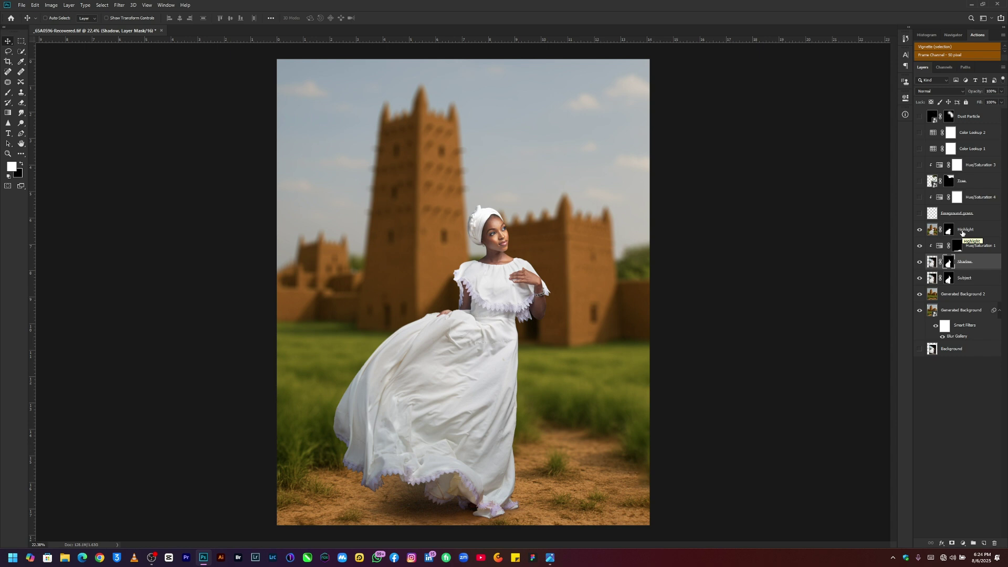
Toggle the Highlight layer to compare the dress with and without highlights
left_click(919, 230)
left_click(919, 231)
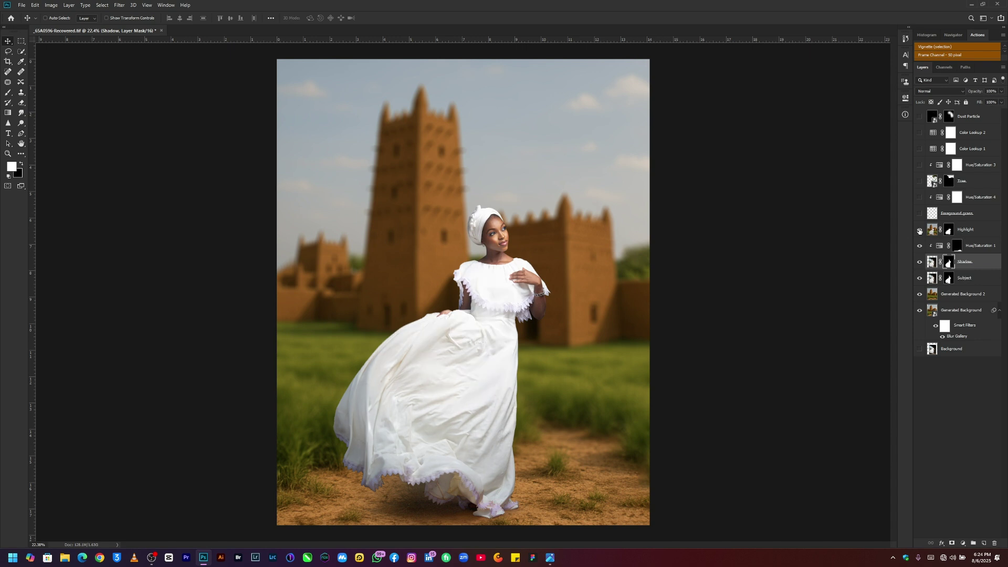
left_click(920, 230)
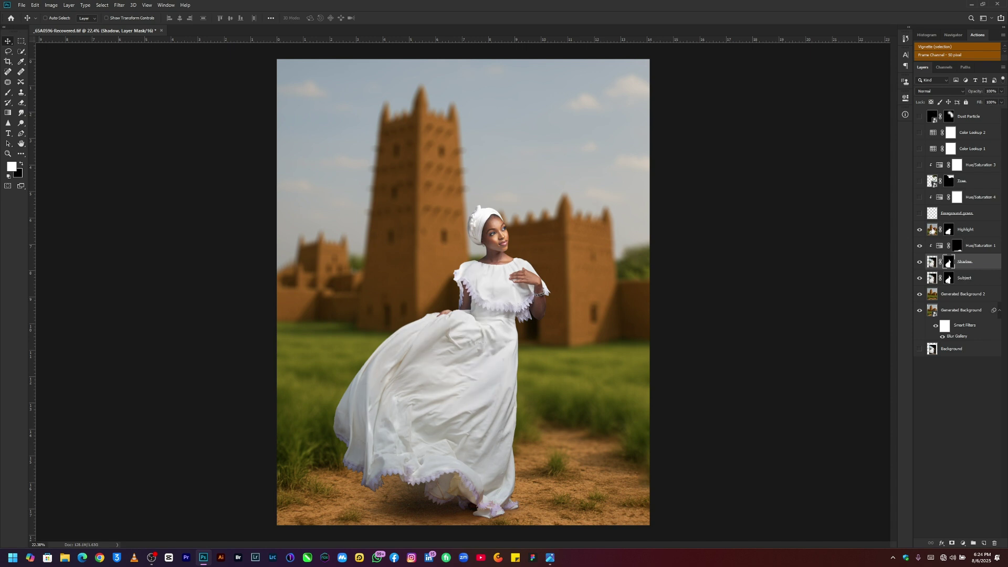
Show the foreground grass darkened by Hue/Saturation 4, and the tree in the upper right
left_click(920, 214)
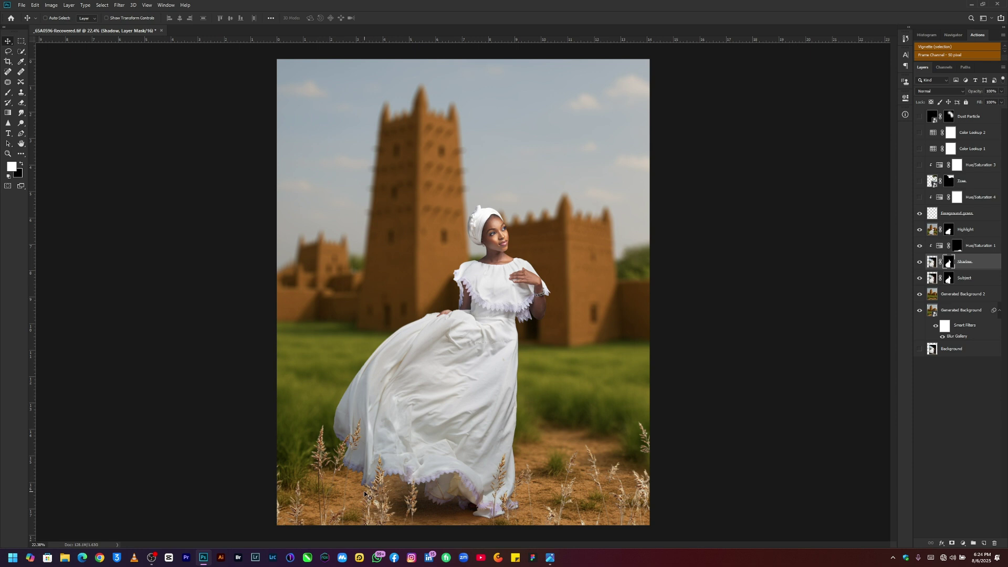
left_click(920, 199)
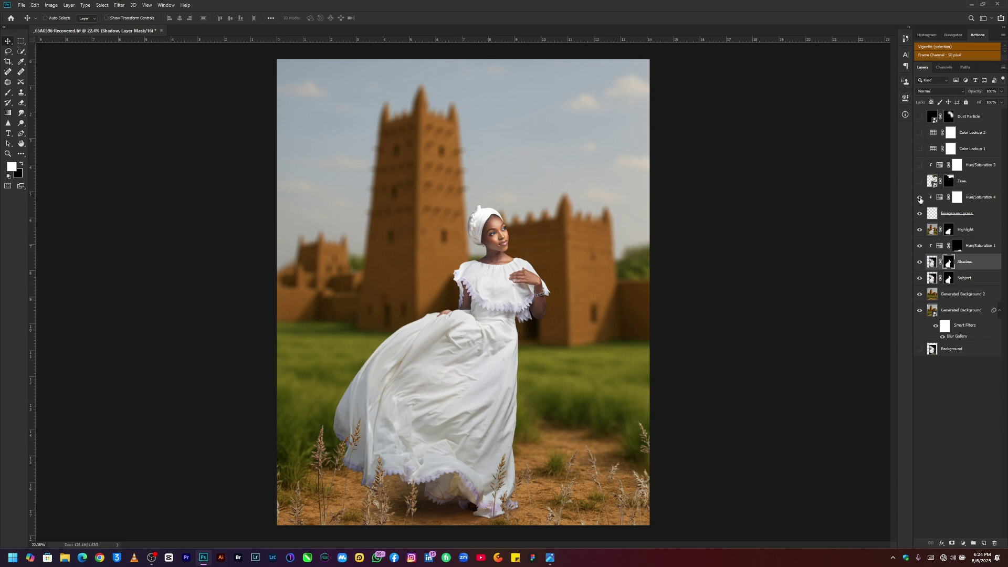
left_click(920, 198)
left_click(920, 198)
left_click(919, 181)
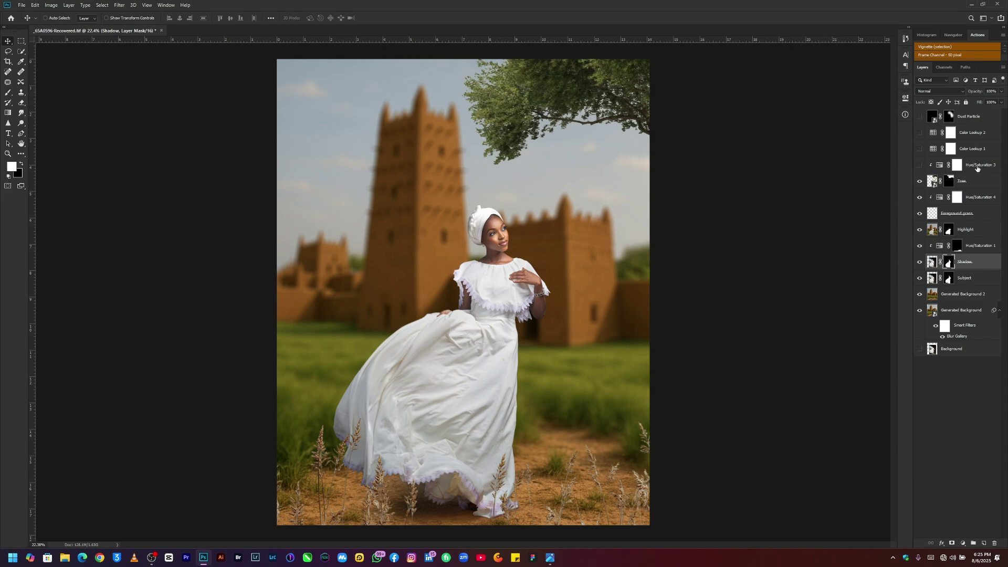
Darken the tree with Hue/Saturation 3, comparing it on and off
left_click(920, 167)
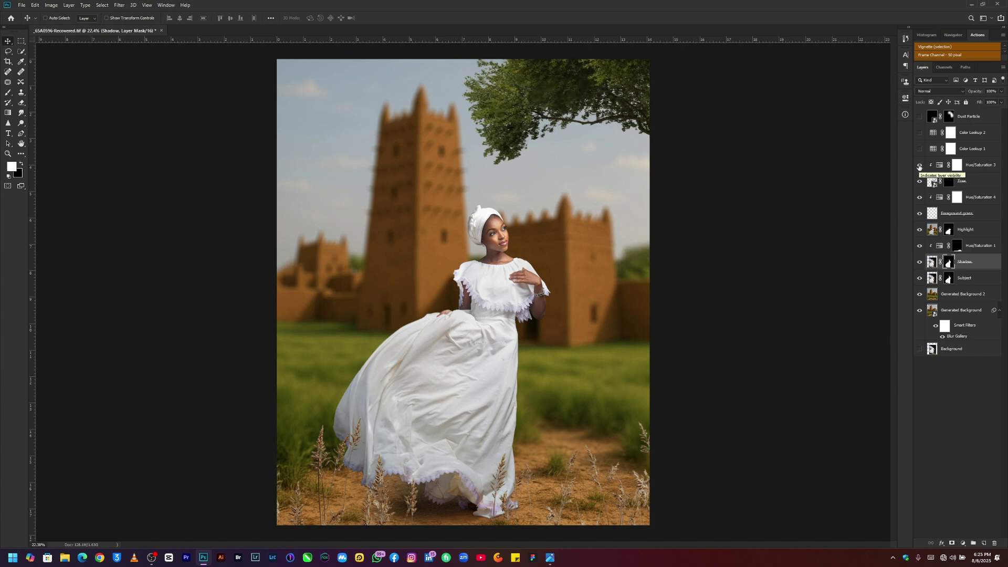
left_click(920, 166)
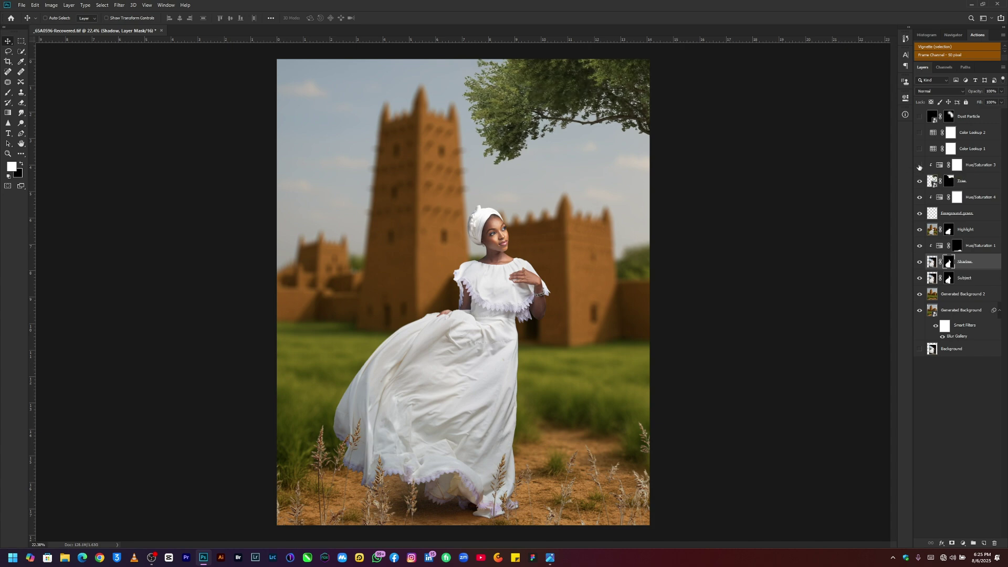
left_click(920, 166)
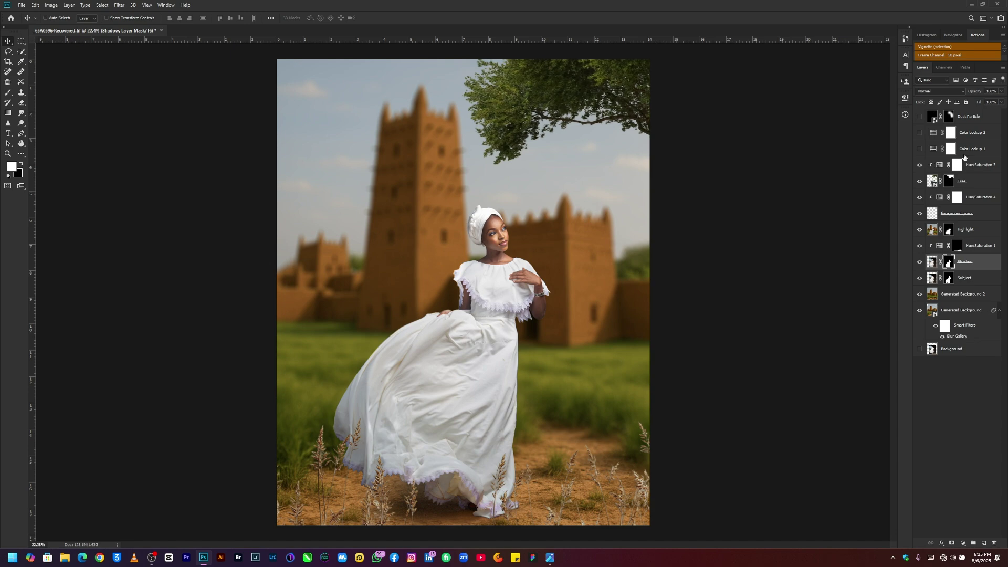
Apply the Color Lookup 1 and Color Lookup 2 grades, comparing each on and off
left_click(920, 149)
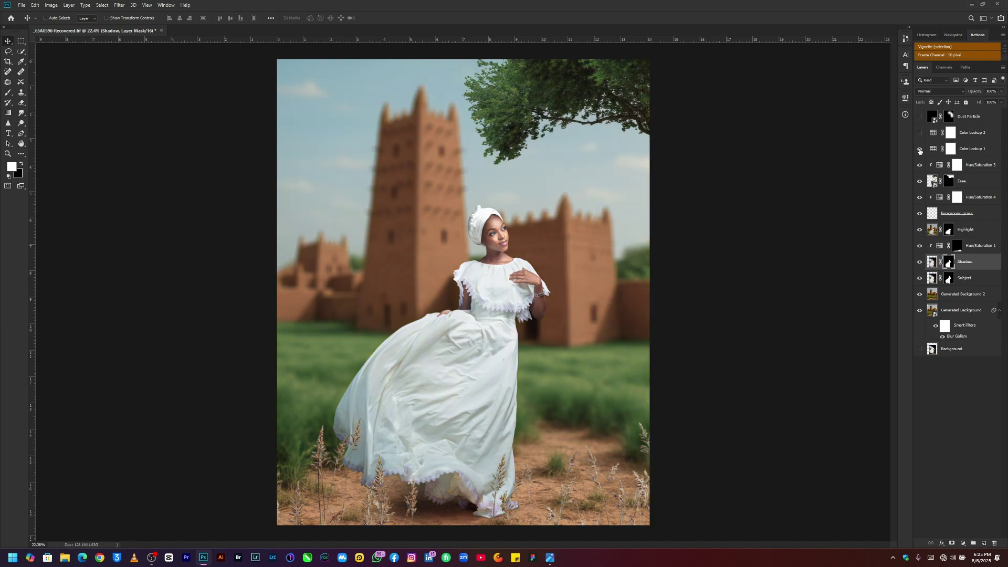
left_click(920, 150)
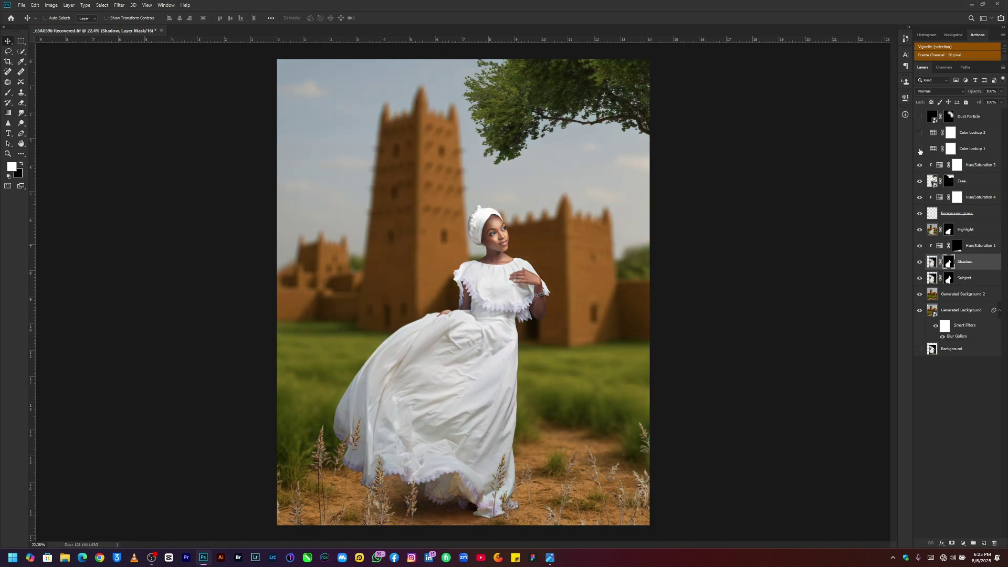
left_click(920, 150)
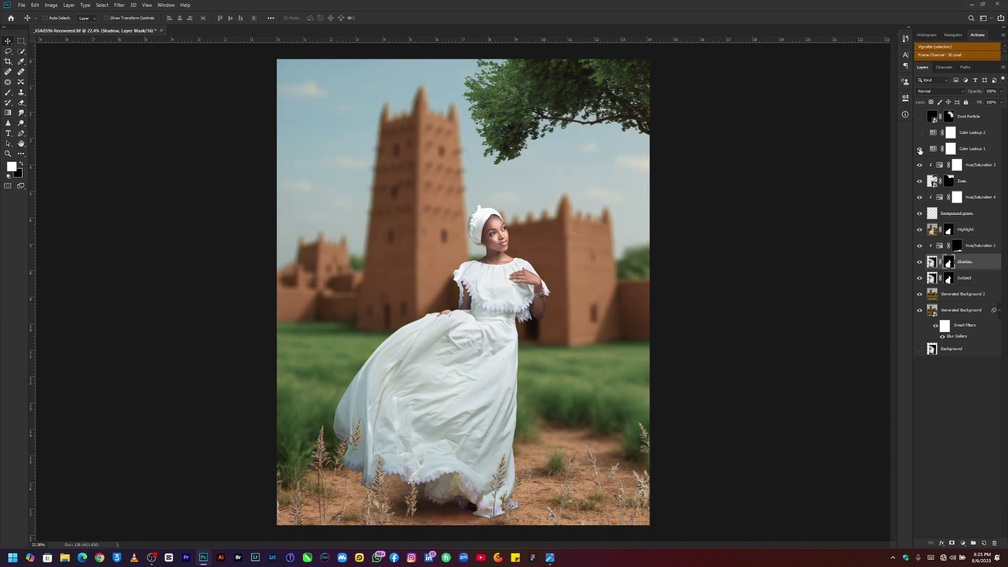
left_click(969, 134)
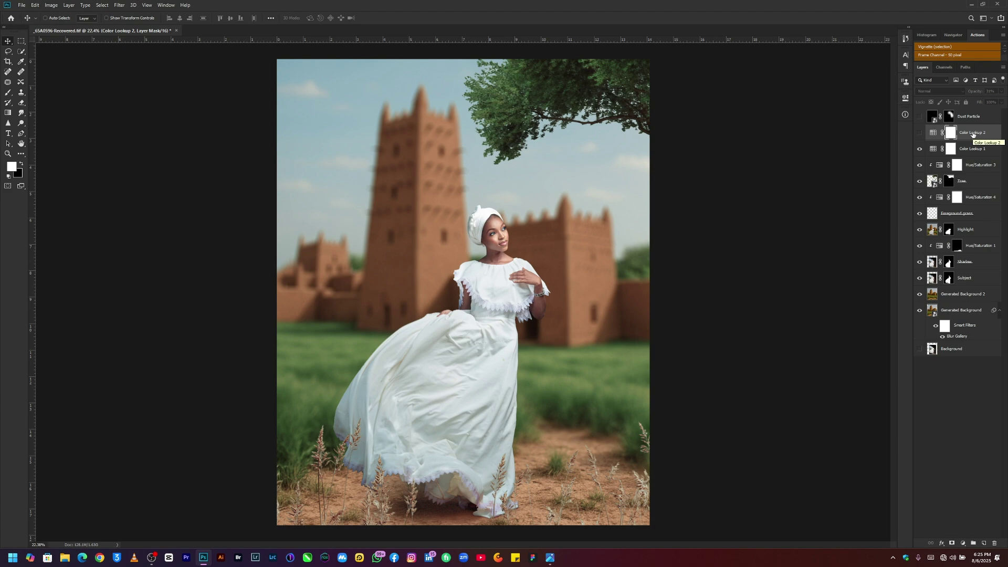
left_click(920, 135)
left_click(920, 133)
left_click(920, 134)
left_click(920, 134)
Compare the Dust Particle layer and the original Background photo against the finished composite
left_click(920, 117)
left_click(920, 349)
left_click(921, 350, "alt")
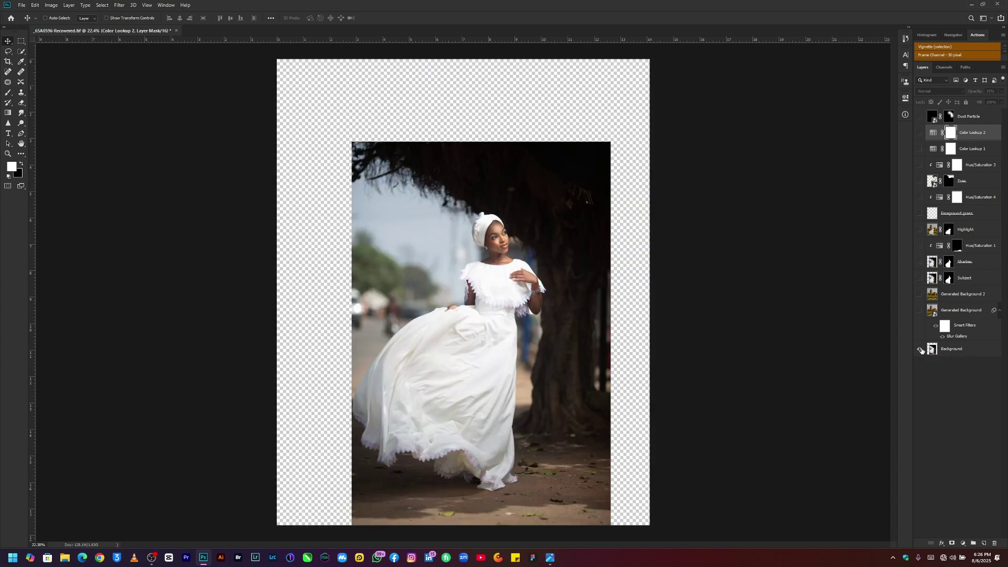
left_click(921, 349, "alt")
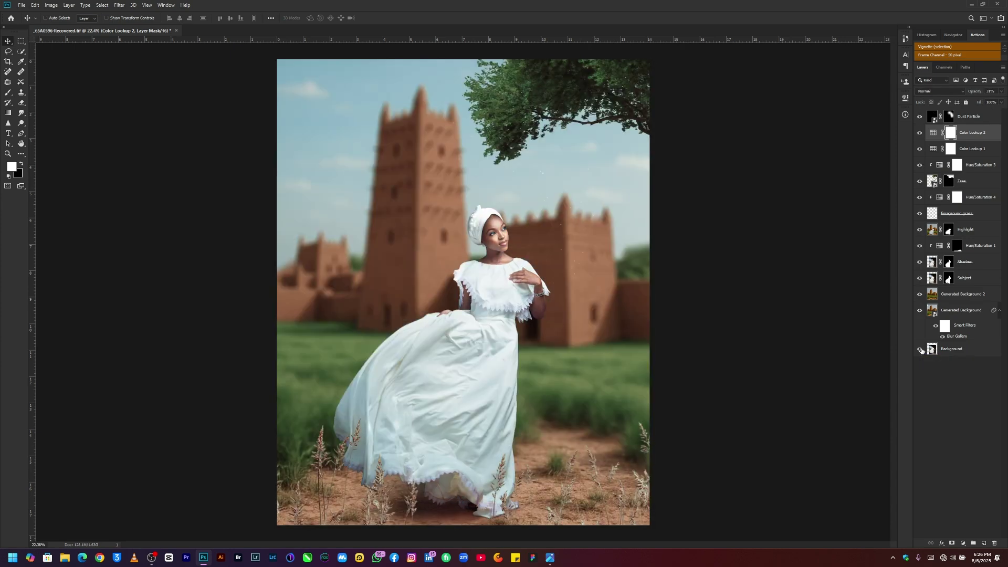